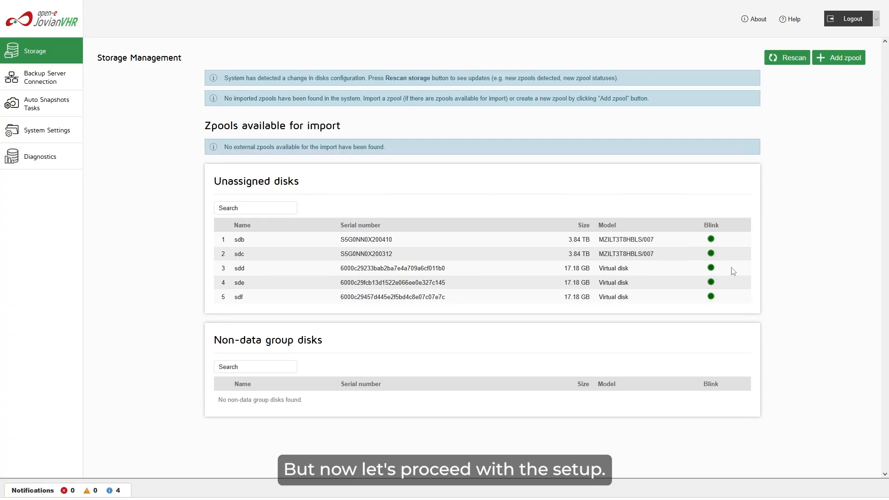
Add a new zpool with a Mirror data group of disks sdb and sdc.
{"action": "left_click", "coordinate": [842, 60]}
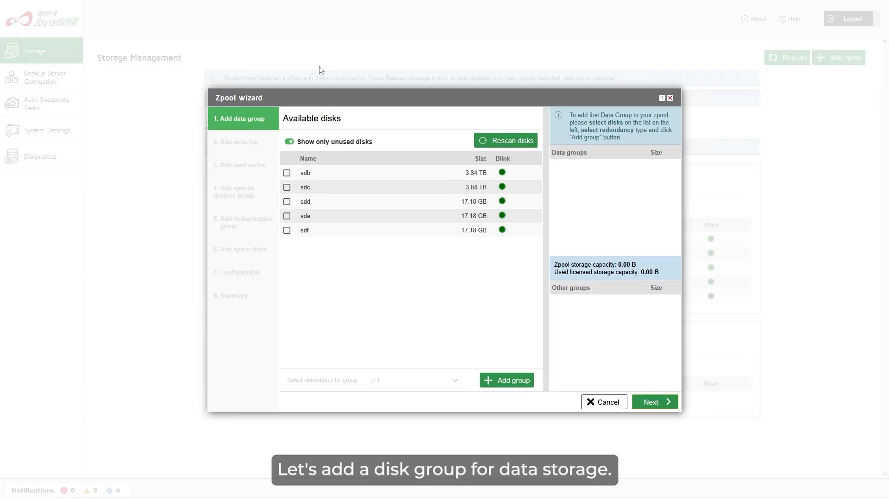
{"action": "left_click", "coordinate": [287, 173]}
{"action": "left_click", "coordinate": [287, 187]}
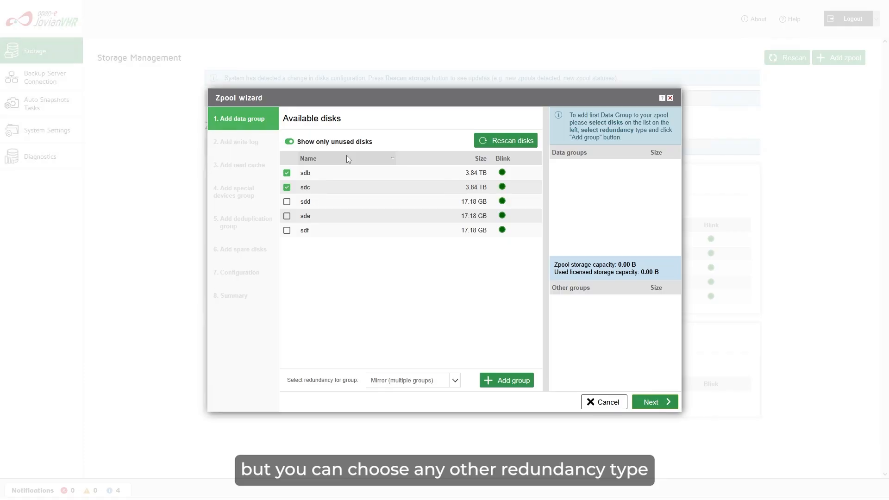
{"action": "left_click", "coordinate": [521, 390]}
{"action": "left_click", "coordinate": [667, 410]}
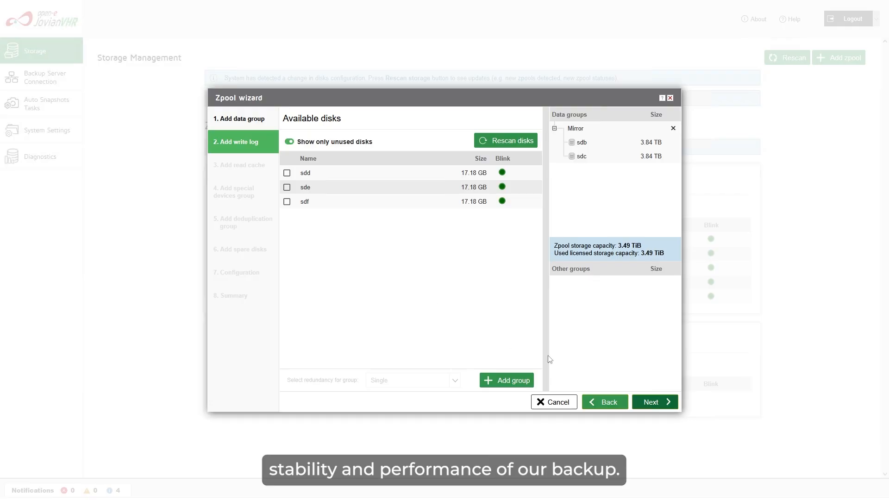
Skip the write log, read cache, special devices, deduplication and spare disk steps.
{"action": "left_click", "coordinate": [669, 406]}
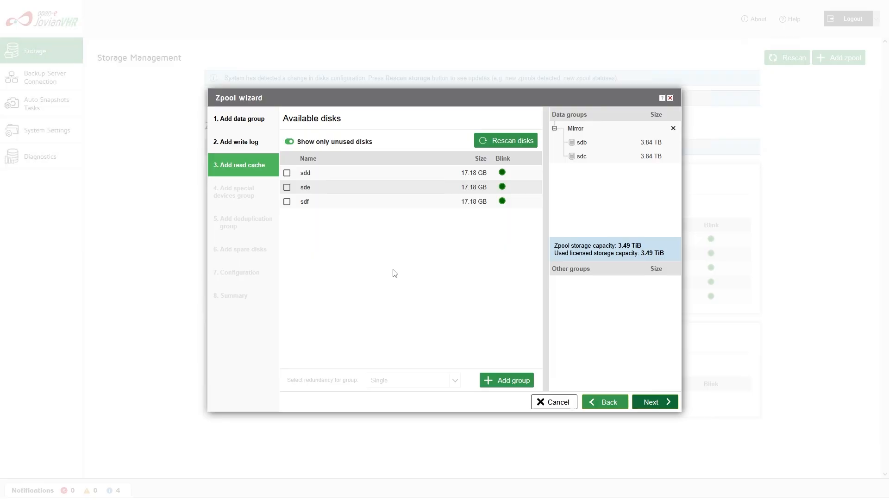
{"action": "left_click", "coordinate": [666, 407]}
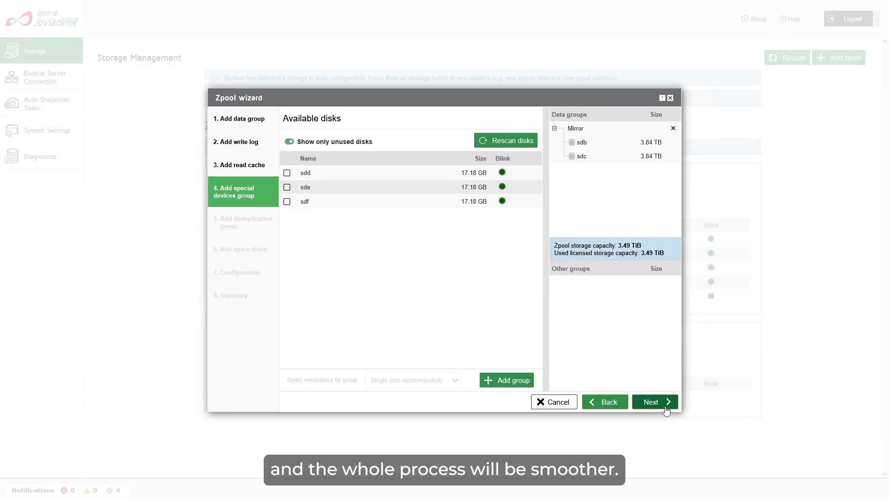
{"action": "left_click", "coordinate": [666, 411]}
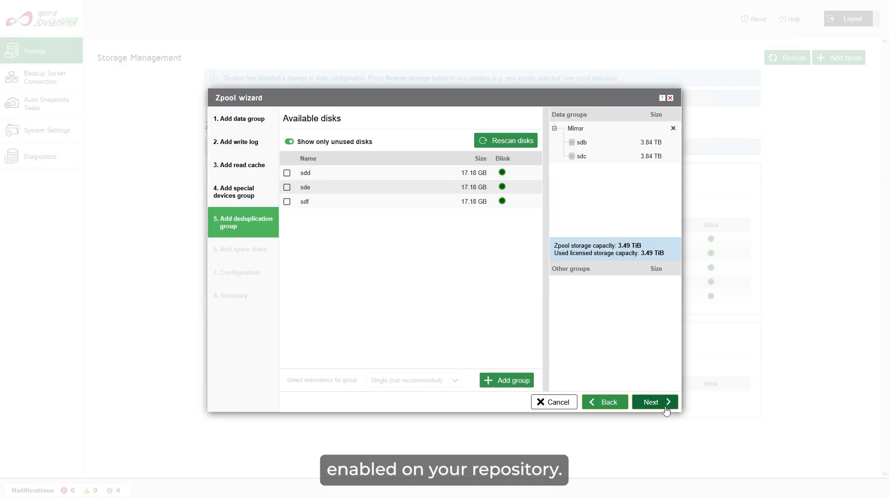
{"action": "left_click", "coordinate": [665, 411]}
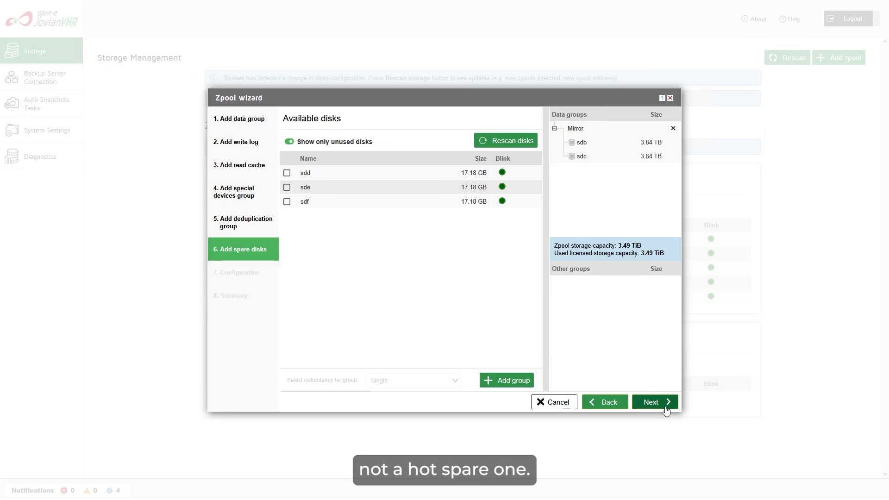
{"action": "left_click", "coordinate": [665, 410]}
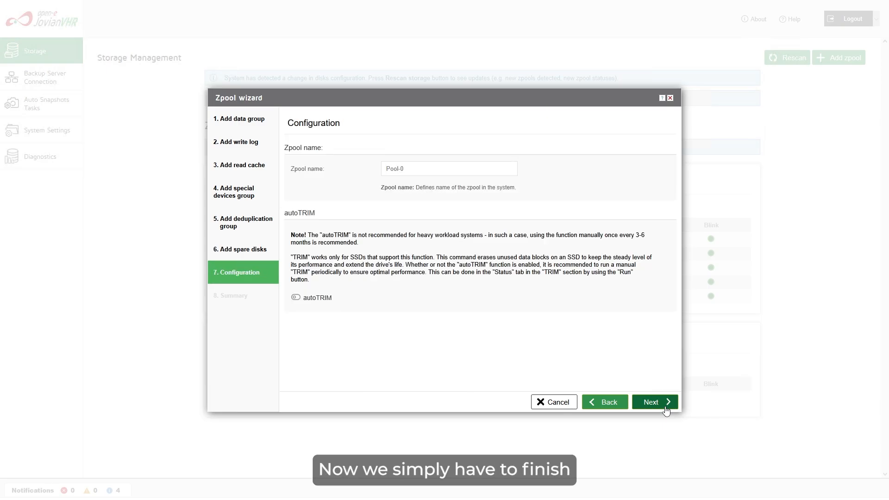
Keep the name Pool-0 and create the mirrored zpool from the Summary.
{"action": "left_click", "coordinate": [666, 410]}
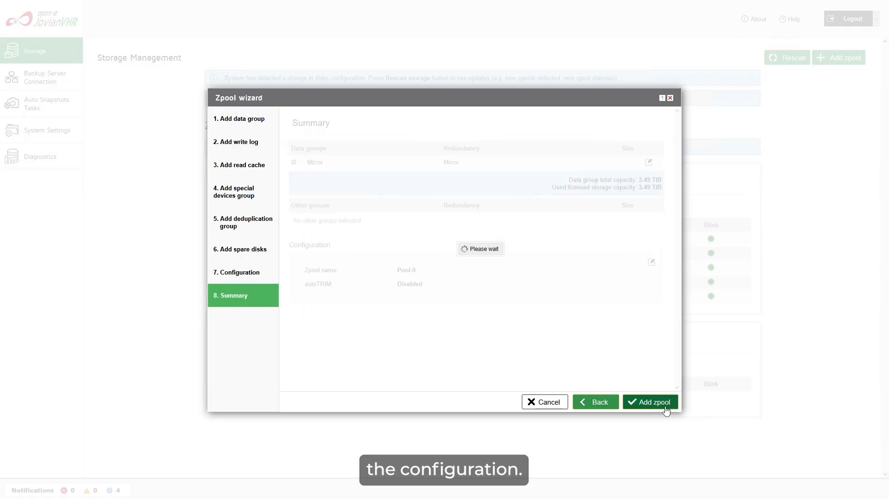
{"action": "left_click", "coordinate": [664, 407]}
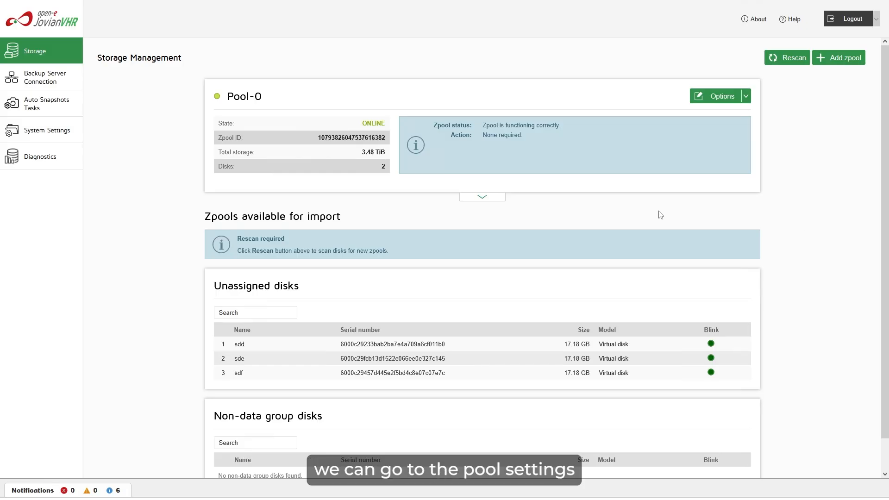
Add a 100 GiB backup repository named test on Pool-0 with the default 64 KiB block size.
{"action": "left_click", "coordinate": [481, 198]}
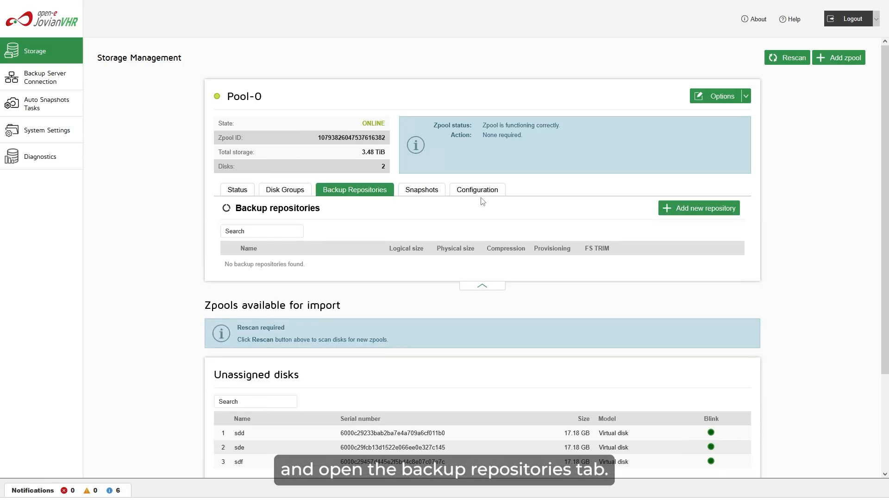
{"action": "left_click", "coordinate": [694, 216]}
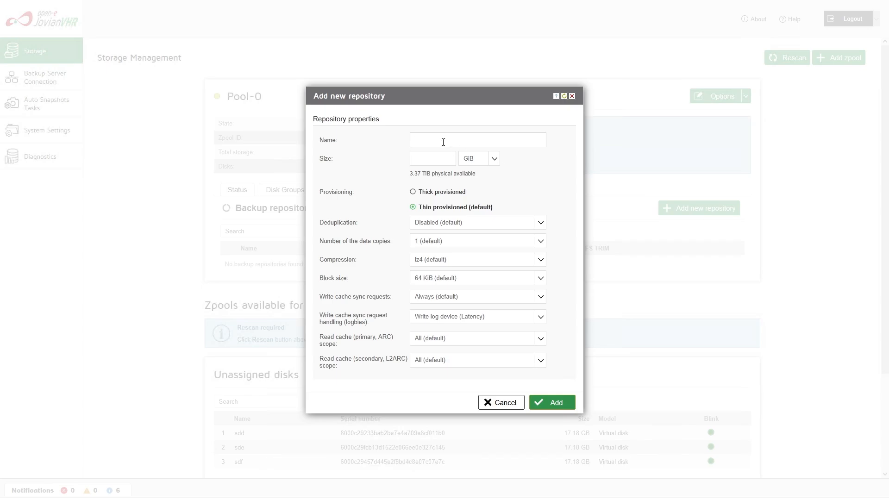
{"action": "type", "text": "test"}
{"action": "type", "text": "1"}
{"action": "type", "text": "00"}
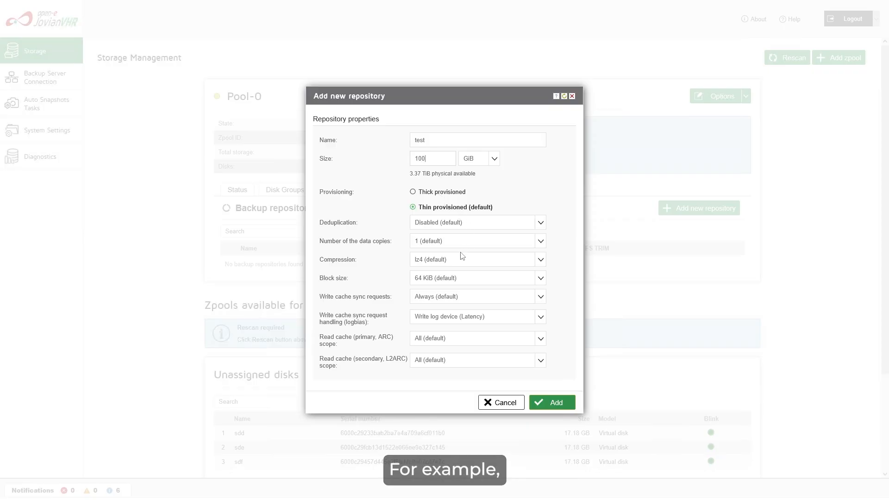
{"action": "left_click", "coordinate": [540, 284]}
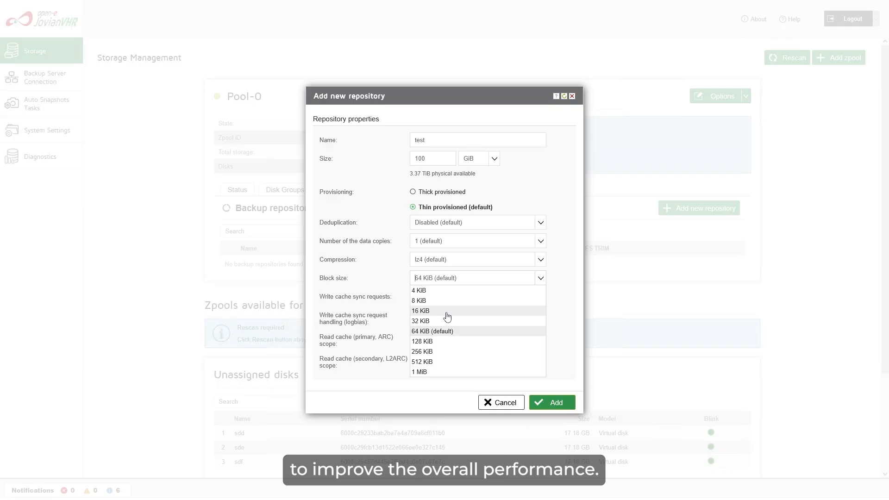
{"action": "left_click", "coordinate": [441, 332]}
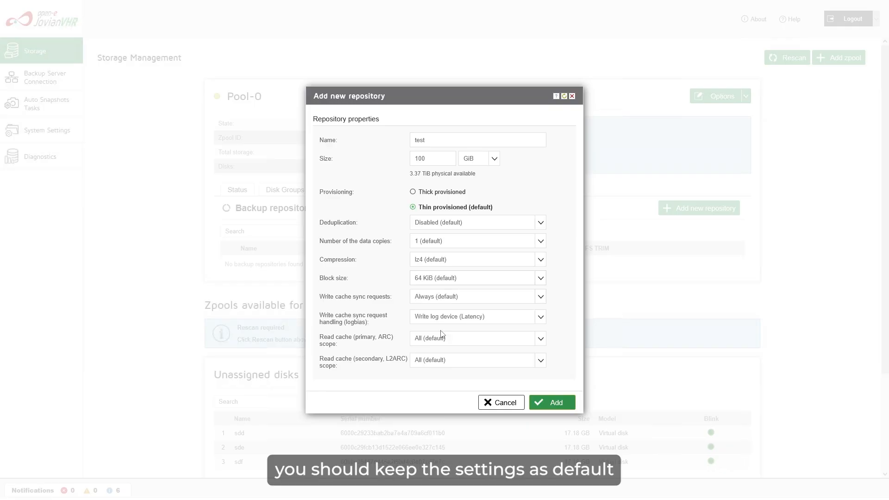
{"action": "left_click", "coordinate": [553, 402]}
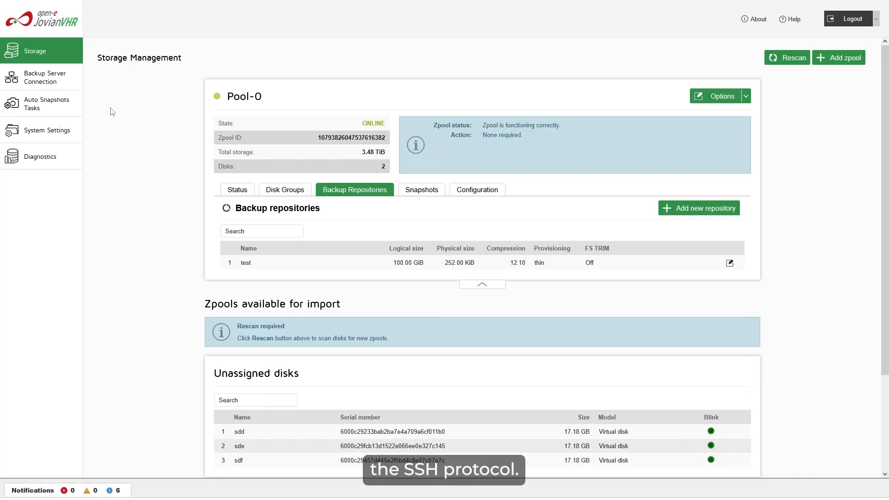
Enable SSH for the backup server connection with a confirmed single-use password, then switch to Veeam.
{"action": "left_click", "coordinate": [51, 85]}
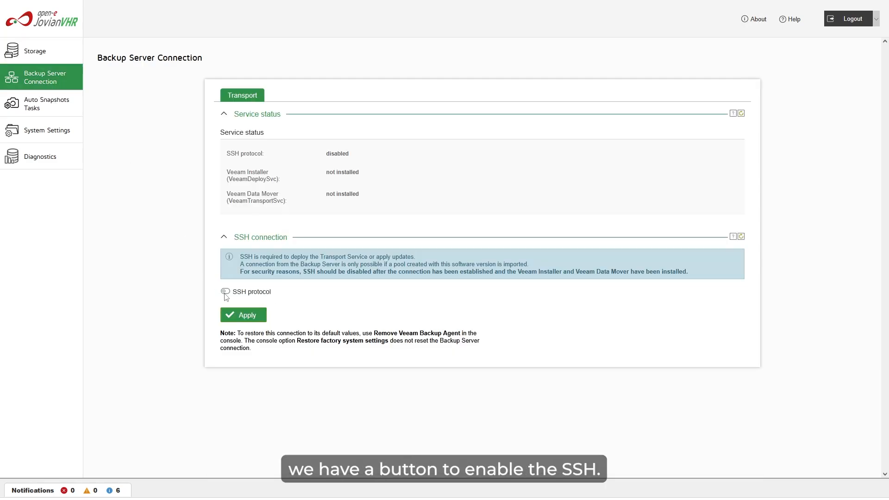
{"action": "left_click", "coordinate": [226, 291]}
{"action": "left_click", "coordinate": [333, 366]}
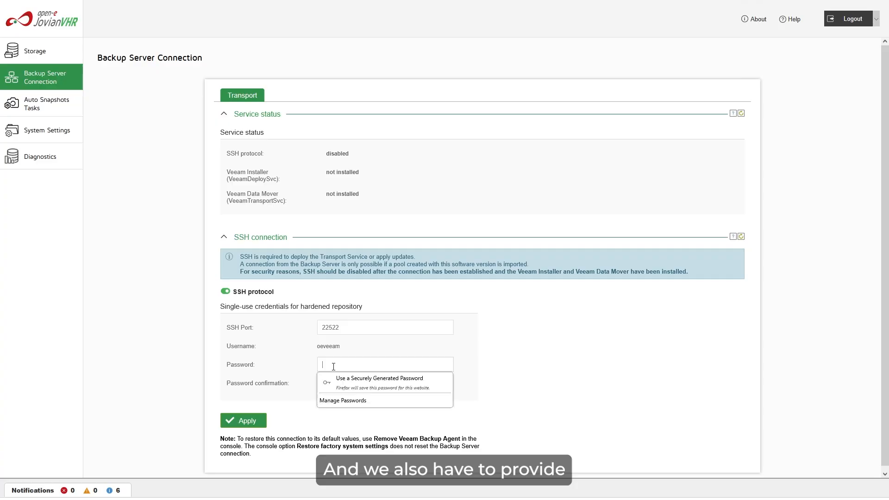
{"action": "type", "text": "•••••"}
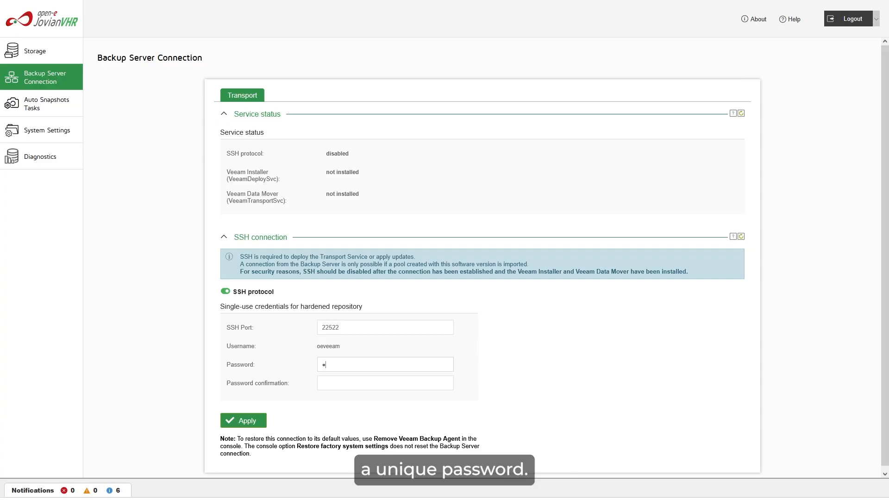
{"action": "key", "text": "Tab"}
{"action": "type", "text": "•••••"}
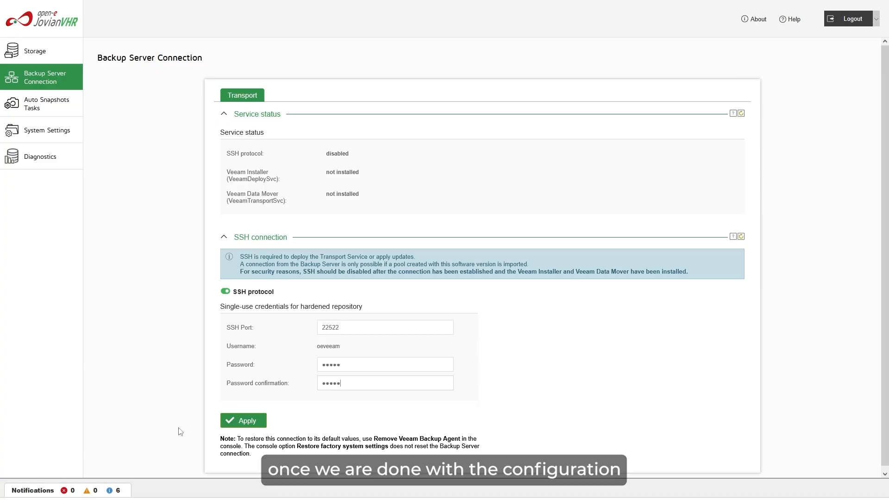
{"action": "scroll", "coordinate": [185, 430], "scroll_direction": "down", "scroll_amount": 1}
{"action": "left_click", "coordinate": [244, 421]}
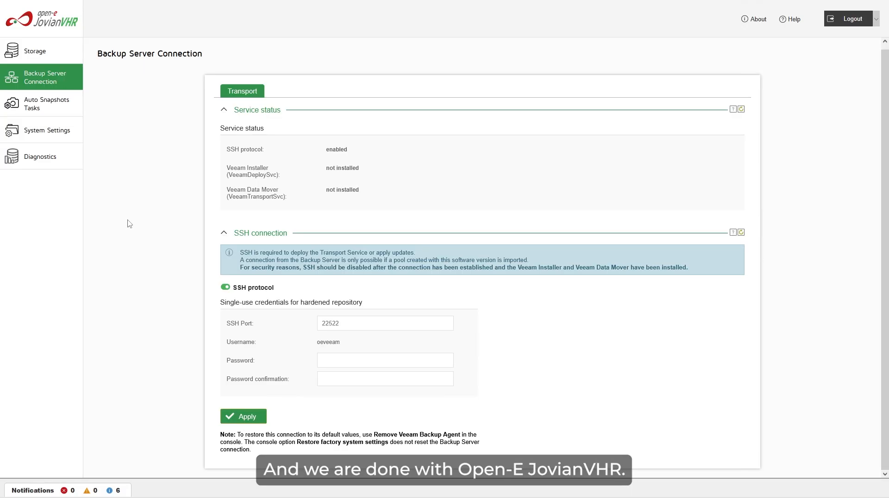
{"action": "key", "text": "alt+Tab"}
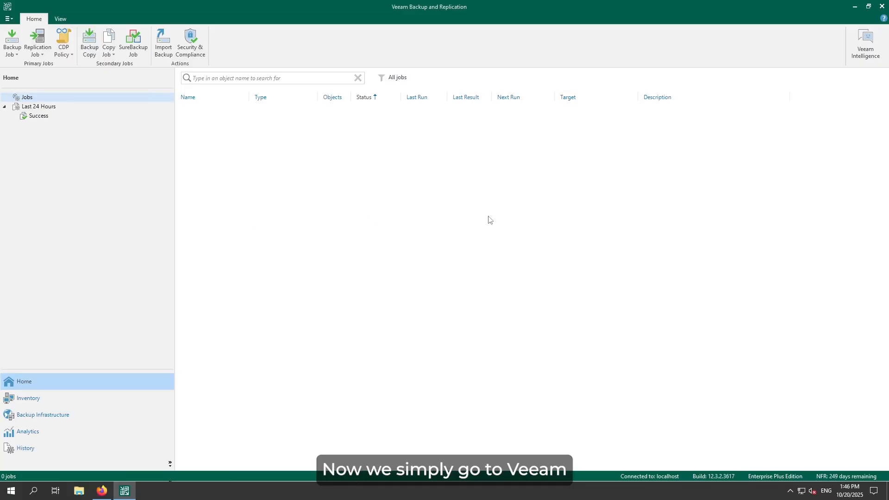
Create a direct-attached Linux Hardened Repository named Backup Repository 1 and add a new Linux server.
{"action": "left_click", "coordinate": [101, 416]}
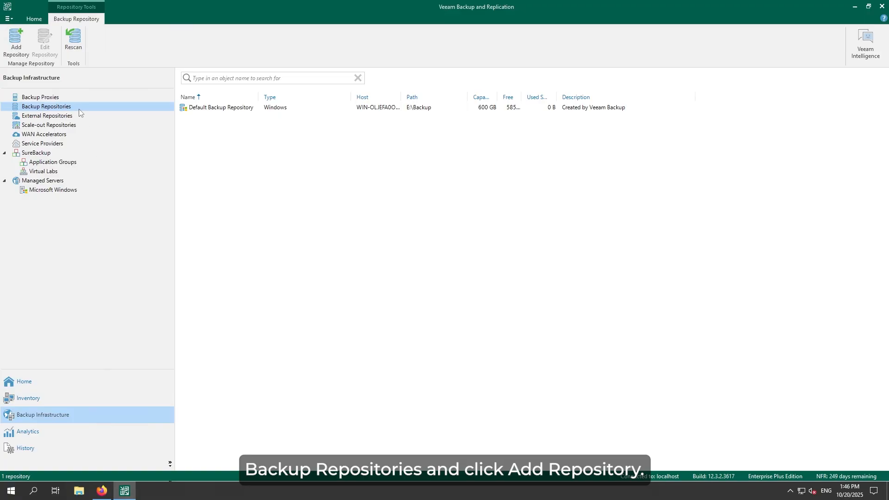
{"action": "left_click", "coordinate": [20, 49]}
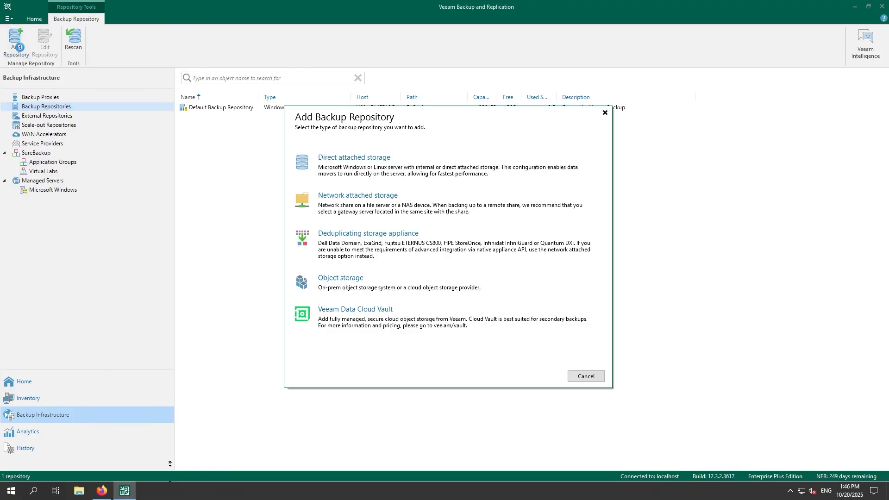
{"action": "left_click", "coordinate": [384, 163]}
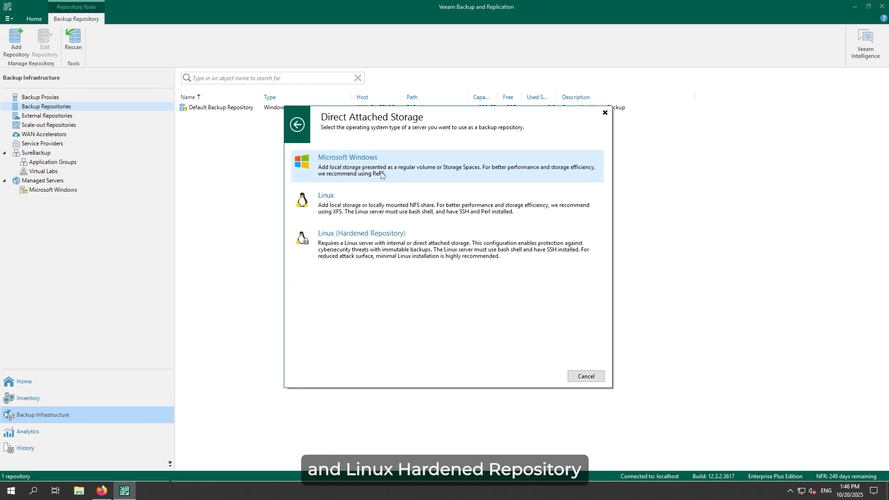
{"action": "left_click", "coordinate": [383, 240]}
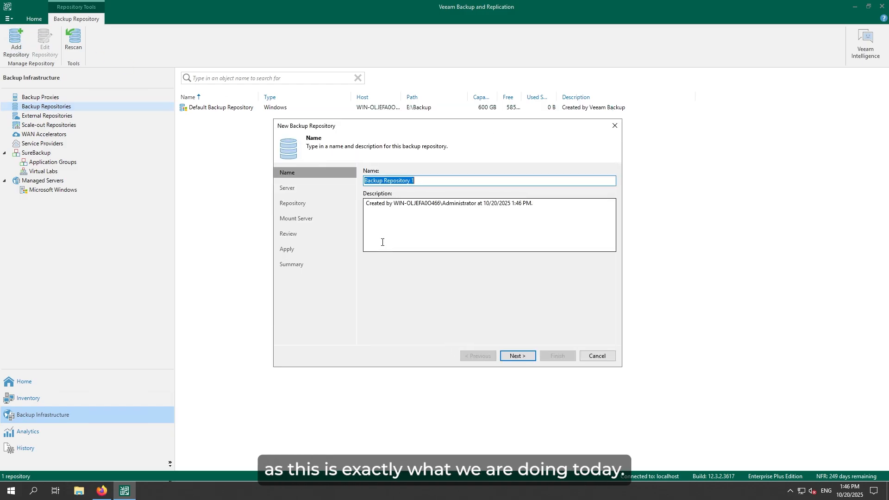
{"action": "left_click", "coordinate": [527, 361]}
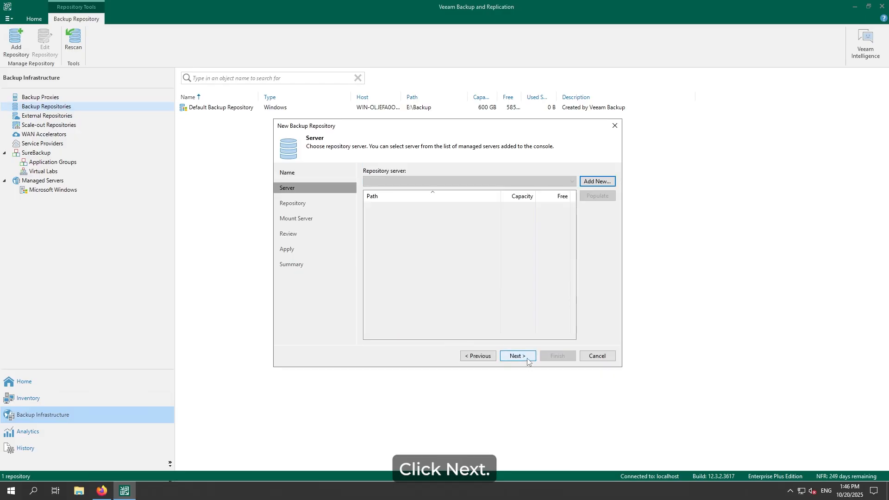
{"action": "left_click", "coordinate": [593, 183]}
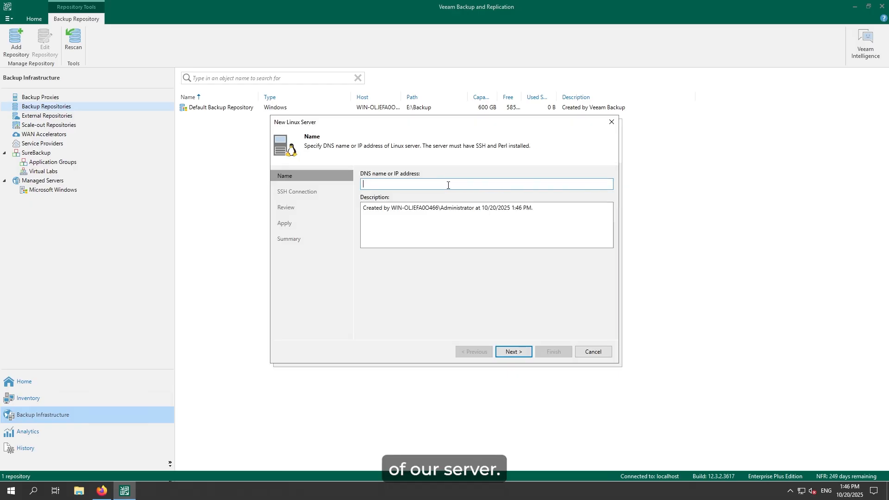
Add server 192.168.233.111 with single-use SSH credentials on port 22522, su fallback and root password.
{"action": "type", "text": "192.168"}
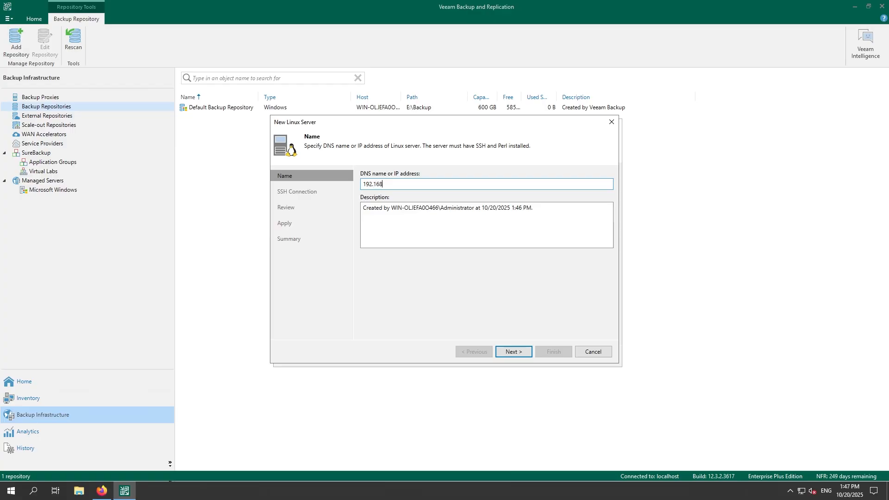
{"action": "type", "text": ".233.111"}
{"action": "left_click", "coordinate": [519, 353]}
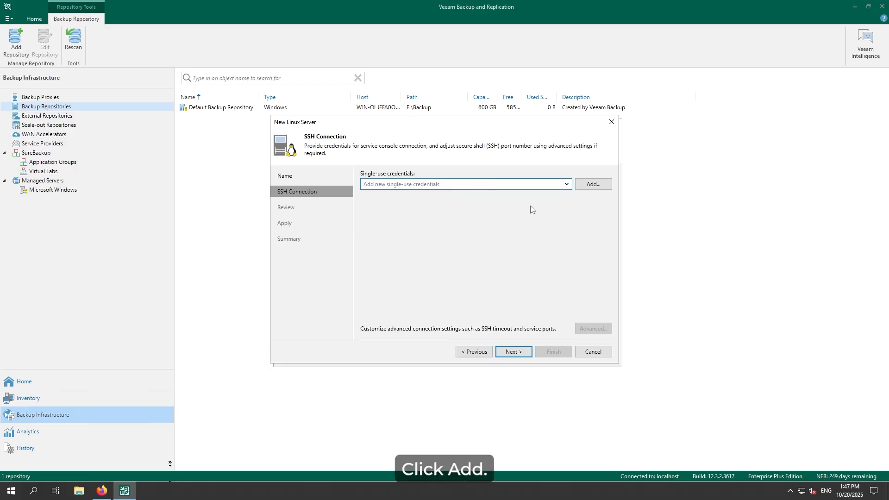
{"action": "left_click", "coordinate": [593, 184]}
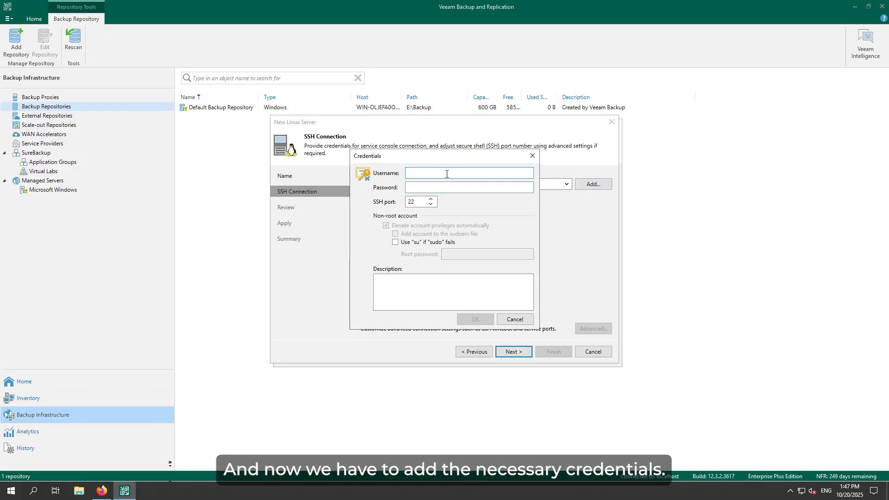
{"action": "type", "text": "oe"}
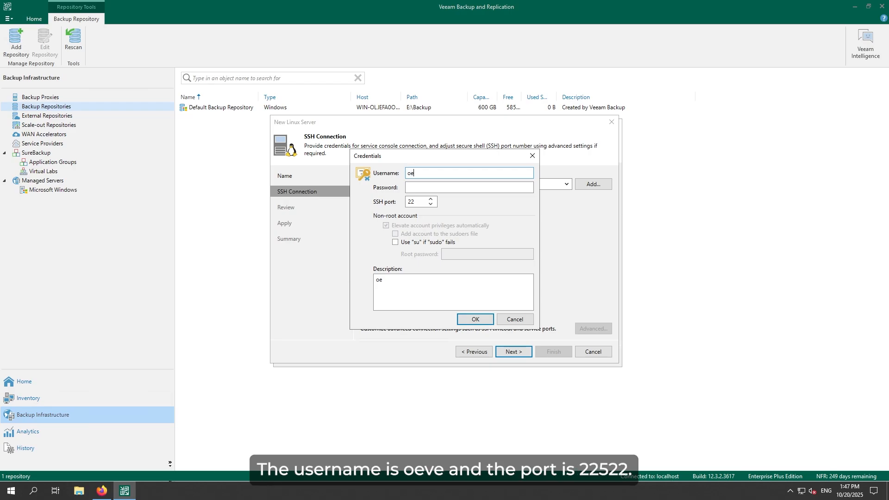
{"action": "type", "text": "veeam"}
{"action": "key", "text": "Tab"}
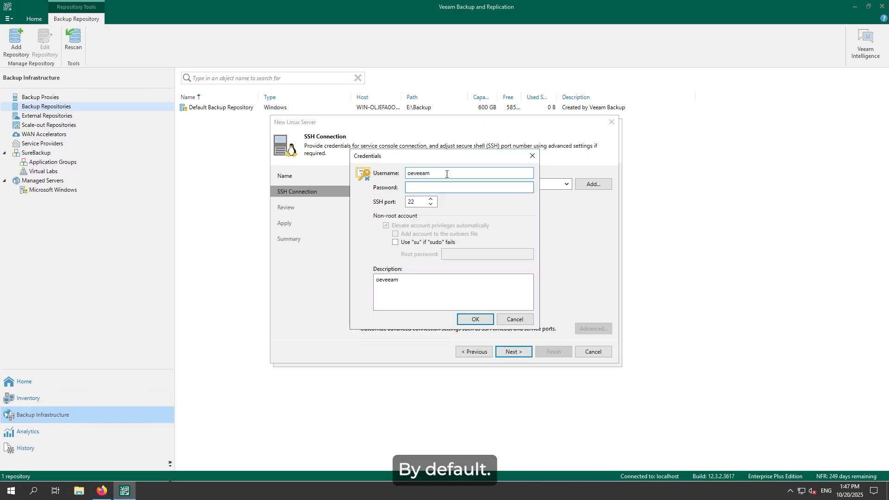
{"action": "type", "text": "•••••"}
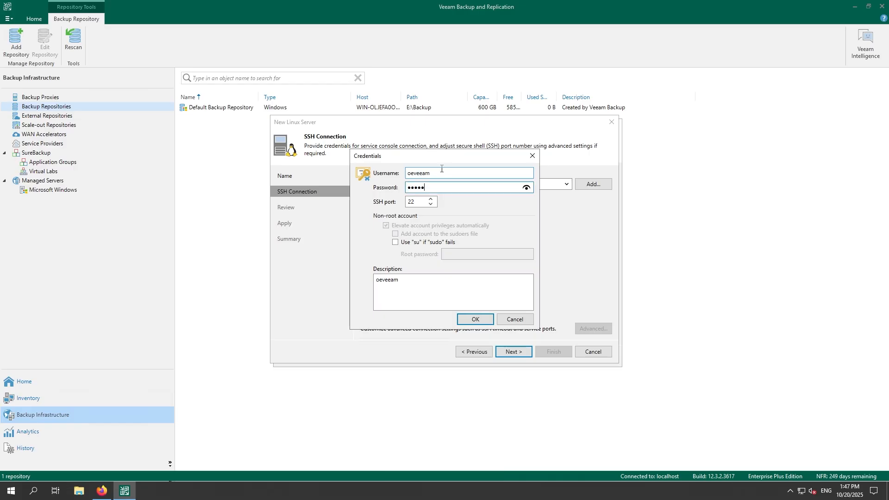
{"action": "left_click", "coordinate": [420, 202]}
{"action": "type", "text": "522"}
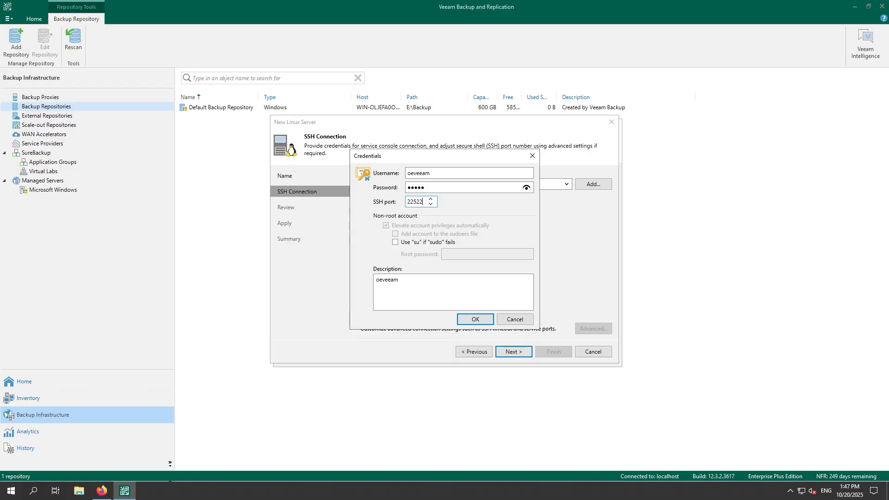
{"action": "left_click", "coordinate": [403, 245]}
{"action": "left_click", "coordinate": [459, 252]}
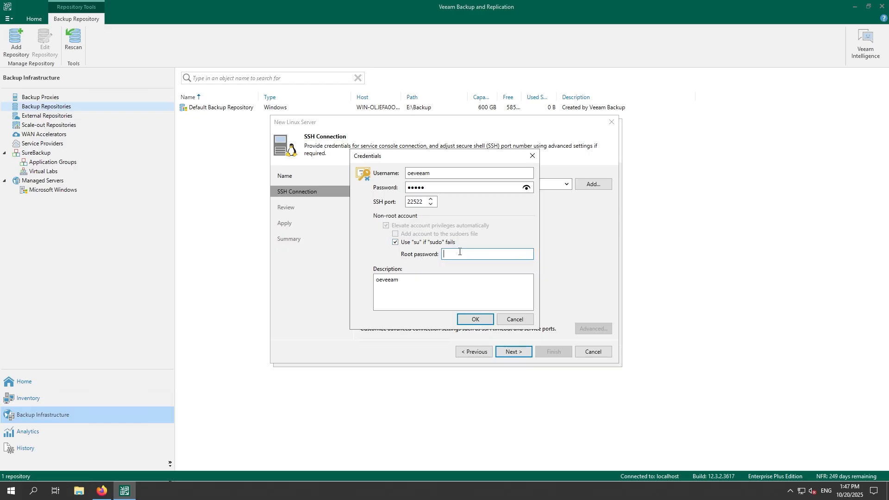
{"action": "type", "text": "•••••"}
{"action": "left_click", "coordinate": [476, 319]}
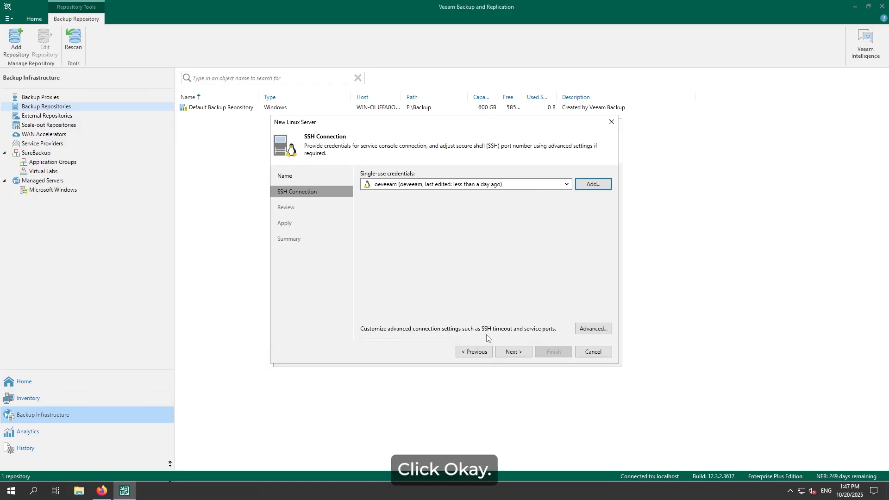
Trust the server's SSH fingerprint and apply to install the Installer and Transport components.
{"action": "left_click", "coordinate": [513, 354]}
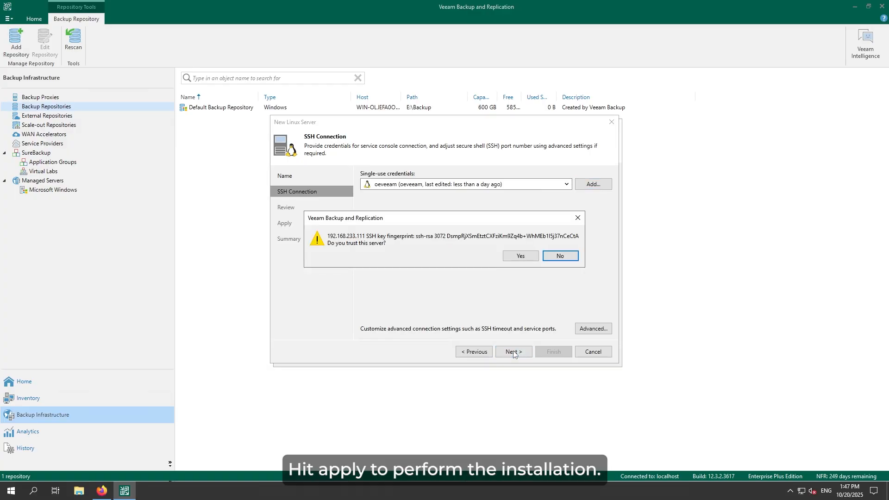
{"action": "left_click", "coordinate": [519, 257]}
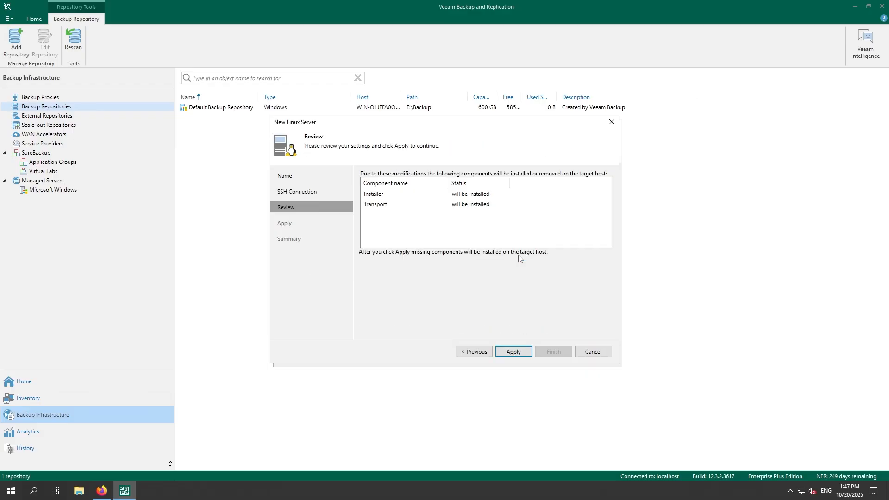
{"action": "left_click", "coordinate": [512, 353]}
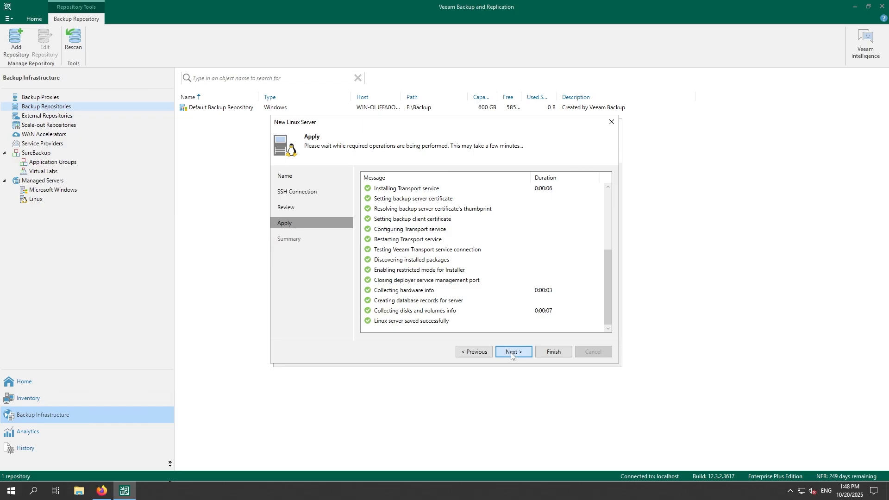
Finish the Linux server wizard, populate the server's volumes and pick /mnt/Pool-0/test.
{"action": "left_click", "coordinate": [512, 355]}
{"action": "left_click", "coordinate": [554, 352]}
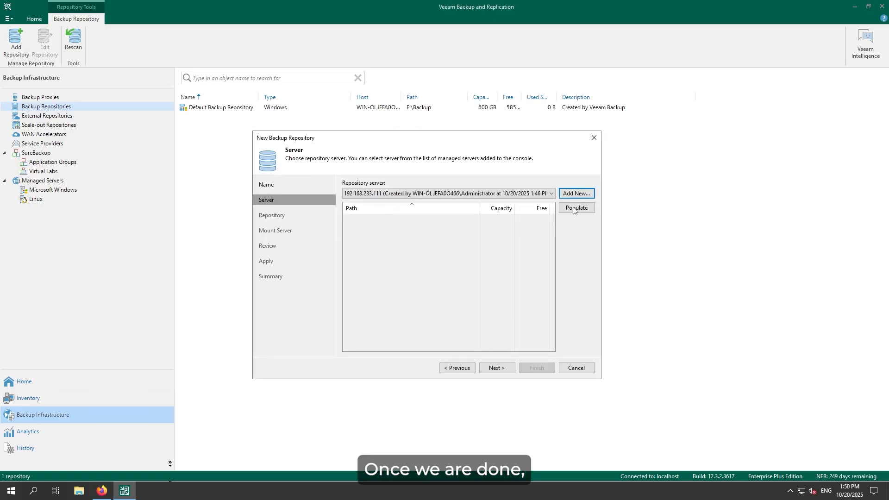
{"action": "left_click", "coordinate": [573, 211]}
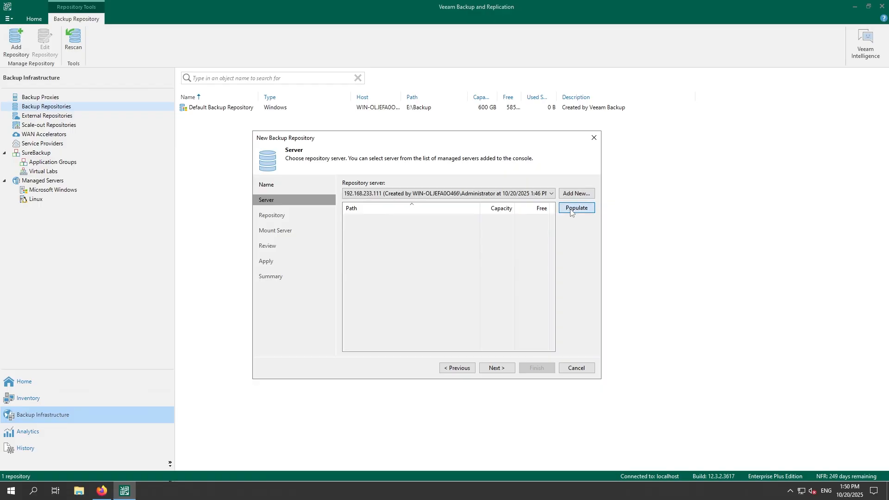
{"action": "left_click", "coordinate": [571, 211]}
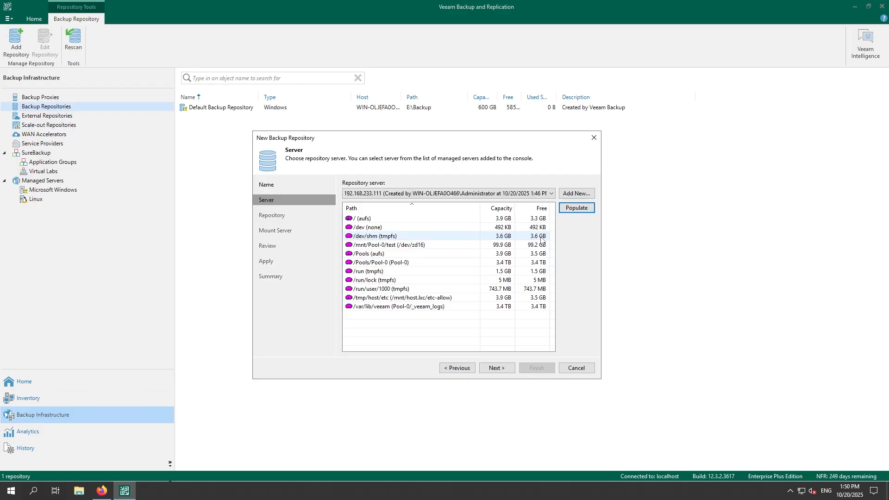
{"action": "left_click", "coordinate": [426, 248]}
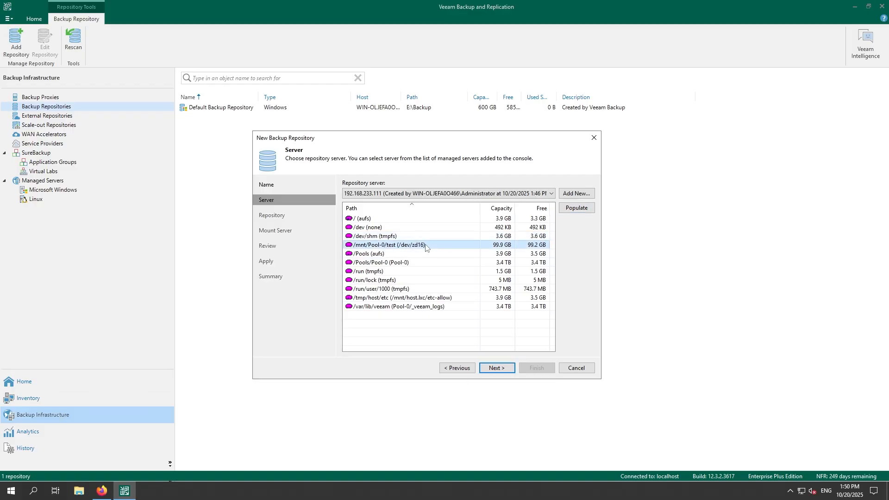
{"action": "left_click", "coordinate": [503, 371]}
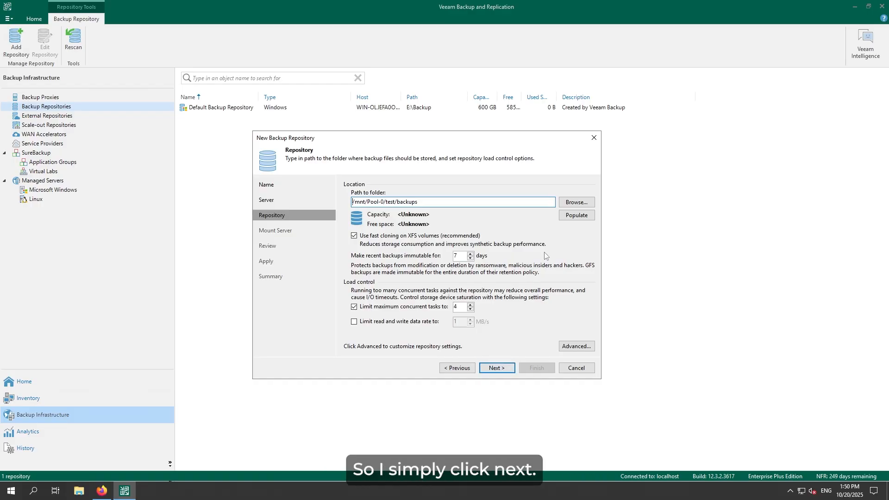
Fetch capacity for /mnt/Pool-0/test/backups, keep 7-day immutability, and pass the Mount Server page.
{"action": "left_click", "coordinate": [573, 217]}
{"action": "left_click", "coordinate": [504, 370]}
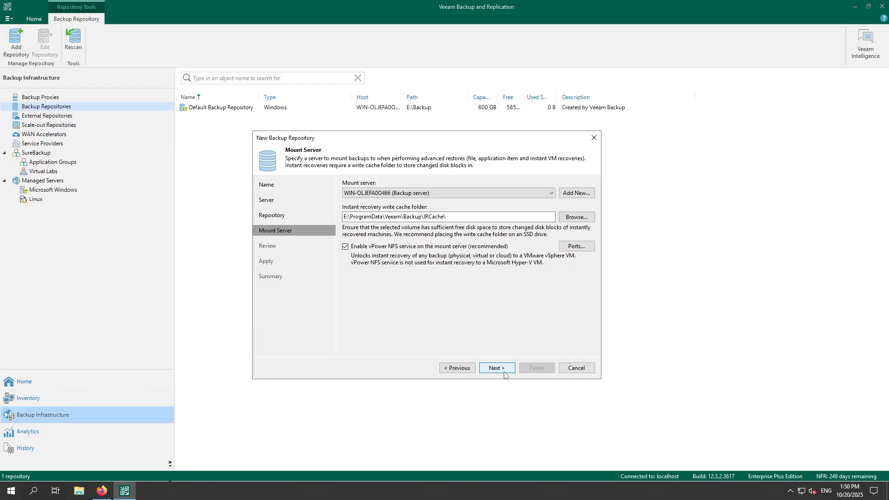
{"action": "left_click", "coordinate": [504, 375]}
Apply and finish the 'Backup Repository 1' wizard for /mnt/Pool-0/test/backups, then return to the JovianVHR console in Firefox.
{"action": "left_click", "coordinate": [504, 375]}
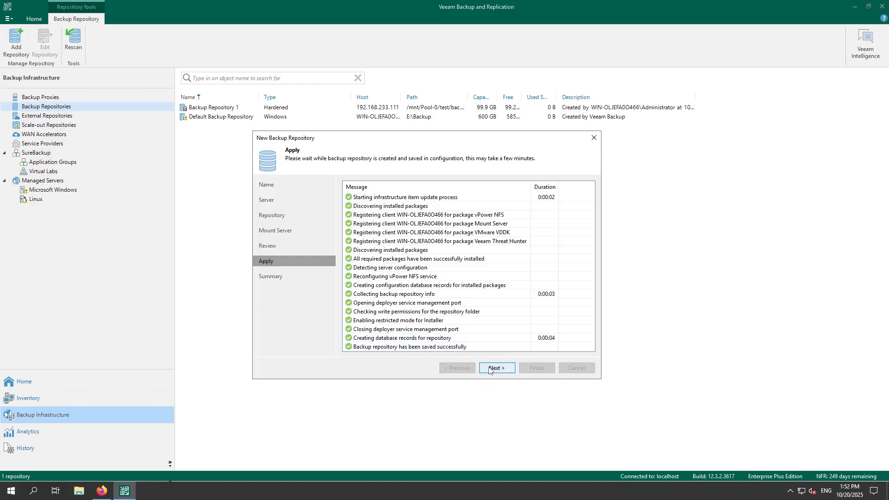
{"action": "left_click", "coordinate": [489, 368]}
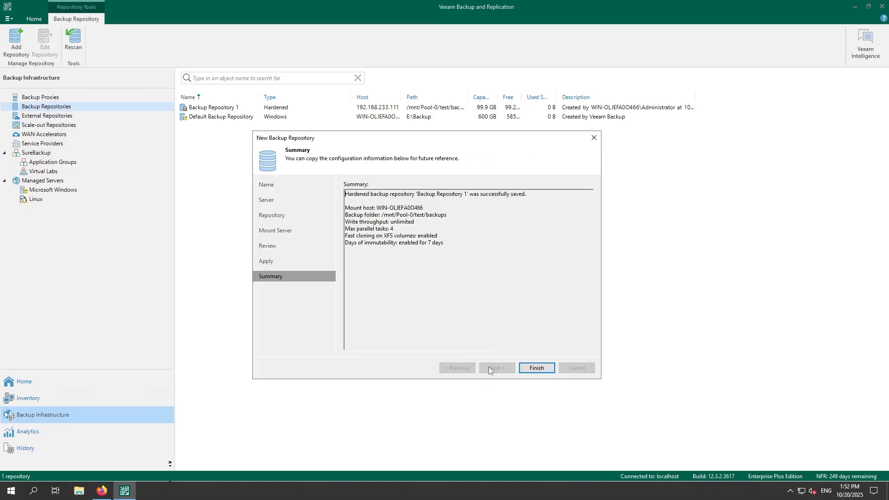
{"action": "left_click", "coordinate": [538, 368]}
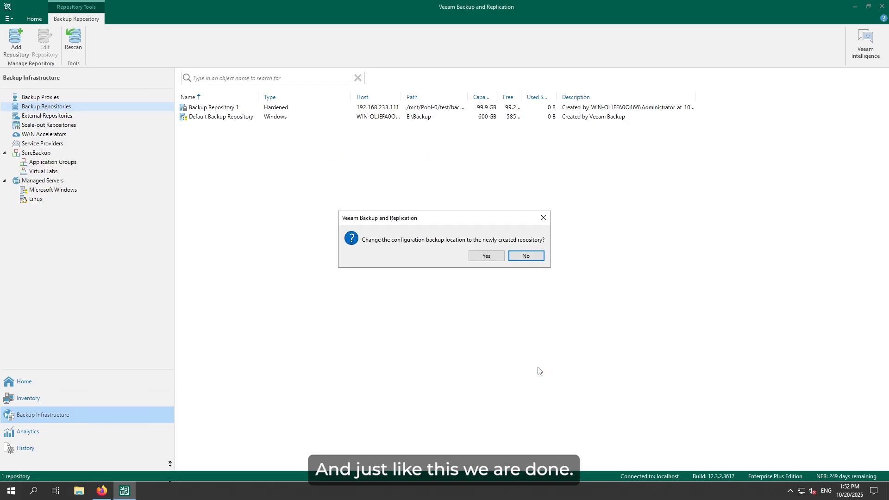
{"action": "left_click", "coordinate": [101, 492]}
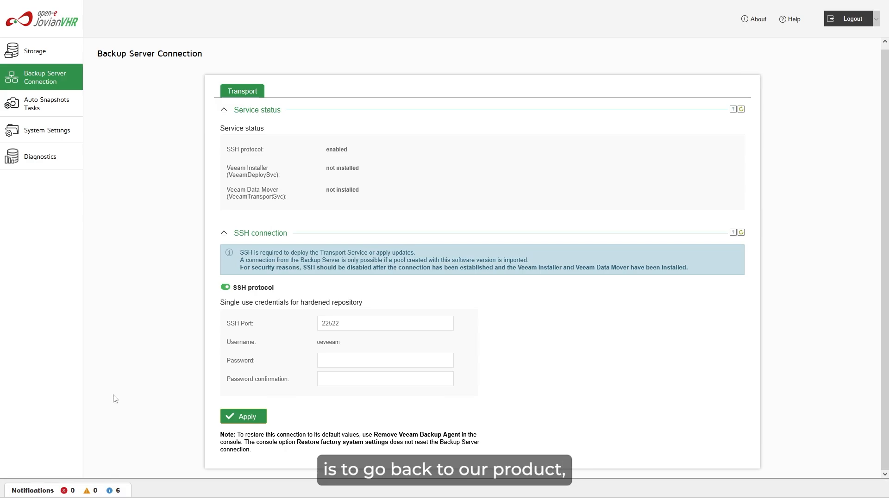
Switch off and apply the SSH protocol (port 22522), then go to the Auto Snapshots Tasks page.
{"action": "left_click", "coordinate": [224, 288]}
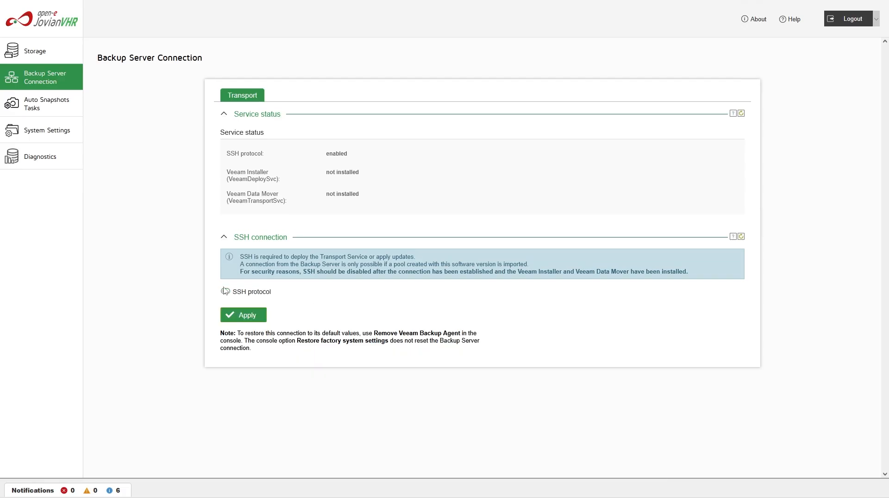
{"action": "left_click", "coordinate": [229, 316]}
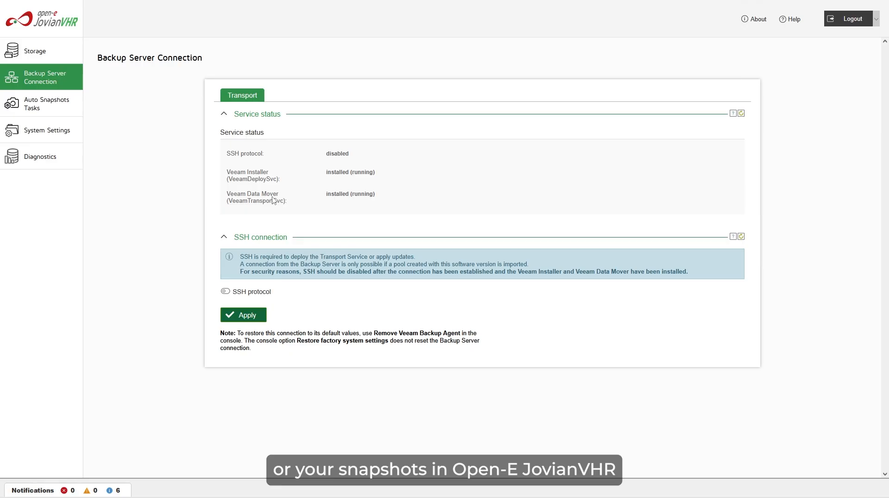
{"action": "left_click", "coordinate": [71, 110]}
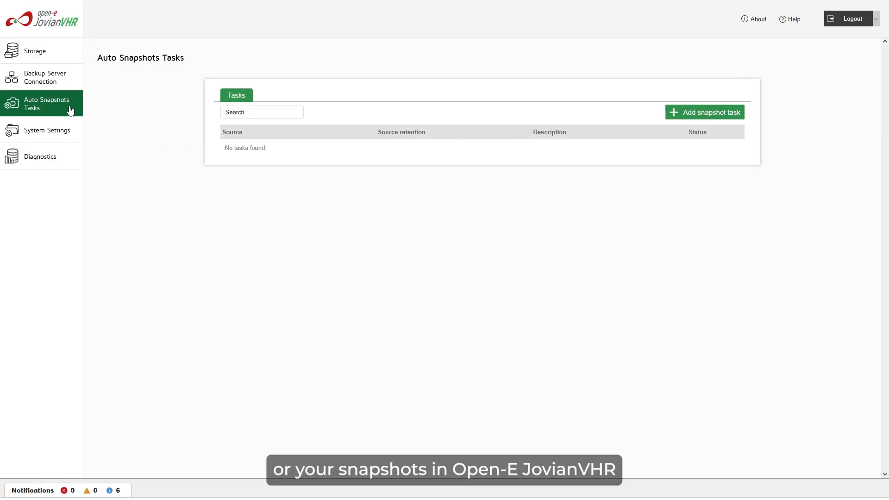